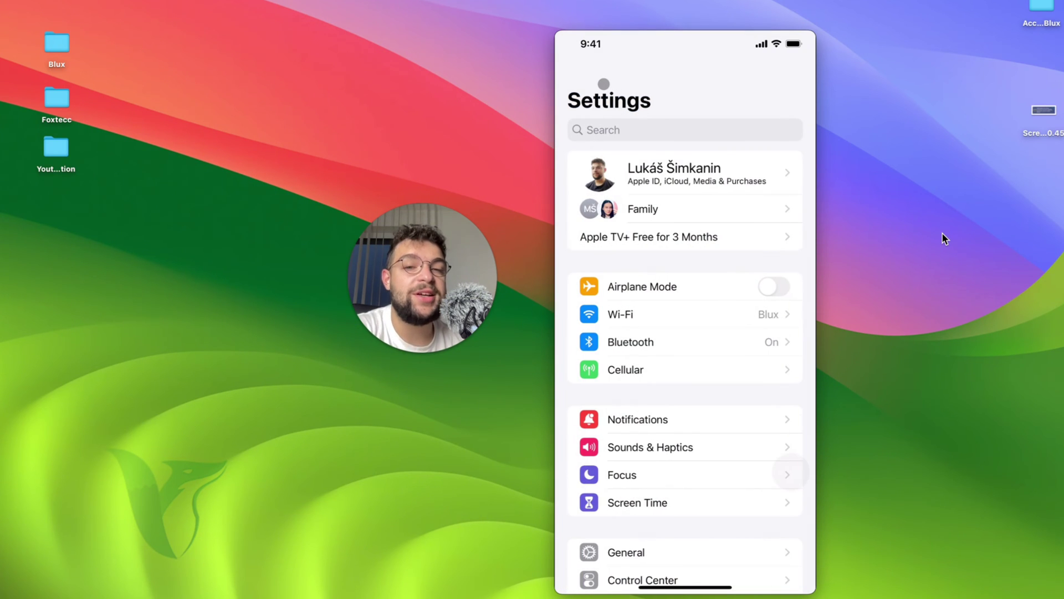
- Bring up the Dock with the Music app icon in reach
mouse_move(942, 597)
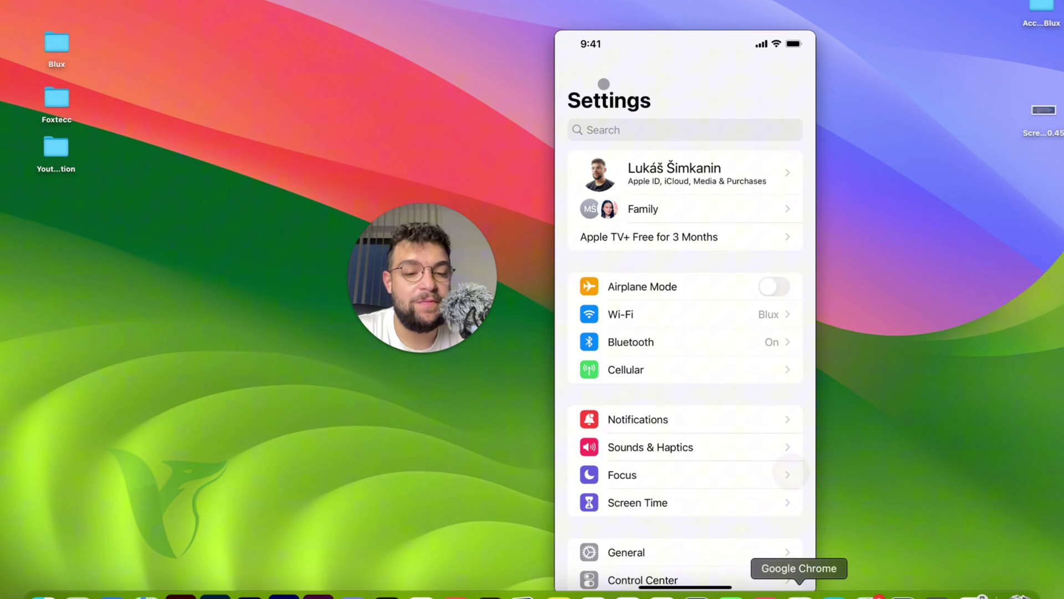
- Launch Music, nudge its window left, and open Music Settings at the General pane
left_click(765, 594)
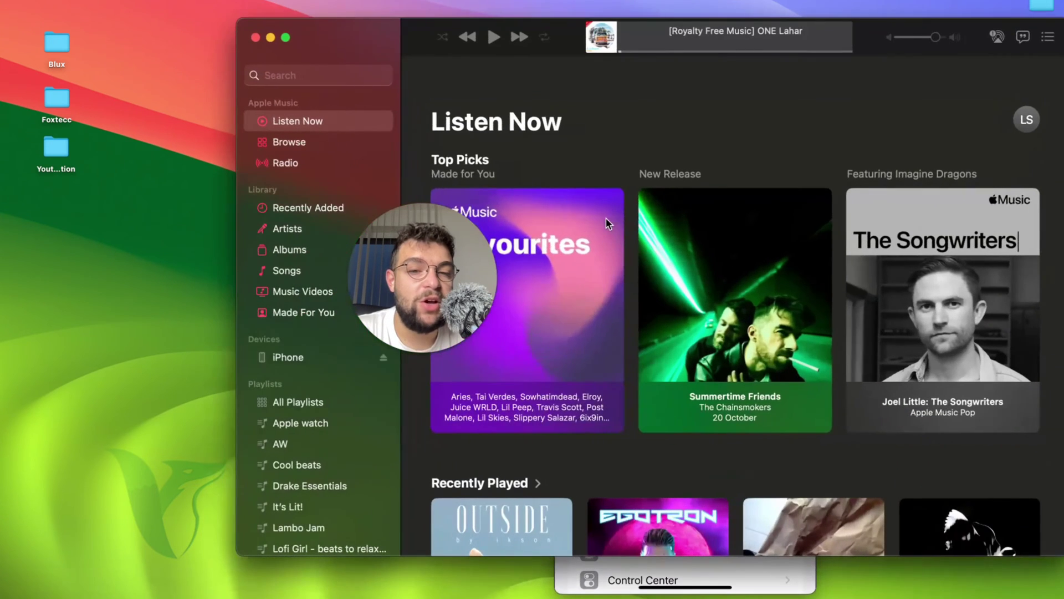
left_click_drag(445, 258, 261, 258)
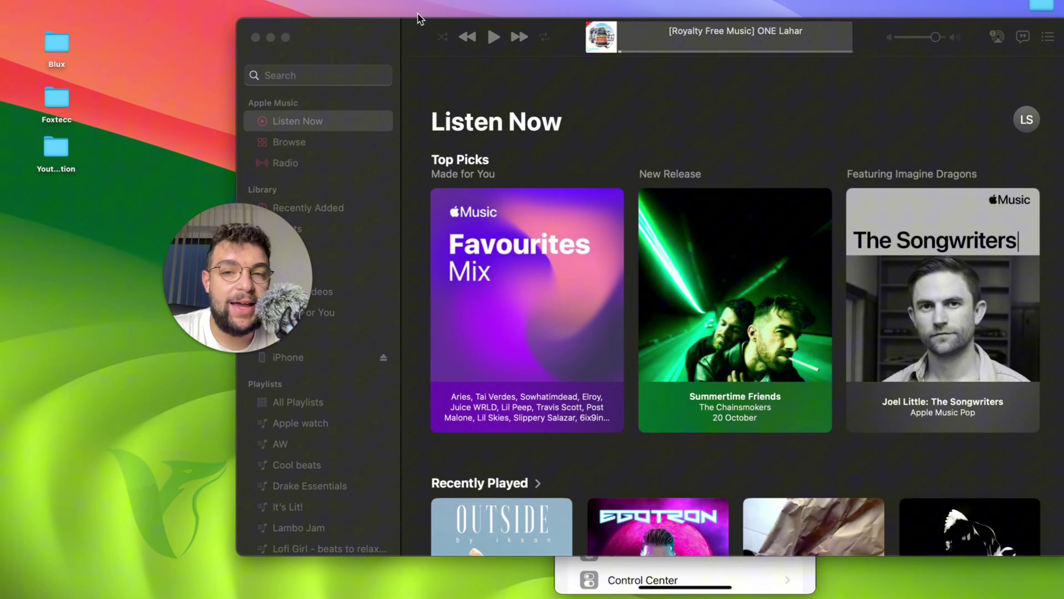
left_click_drag(418, 19, 433, 39)
mouse_move(610, 220)
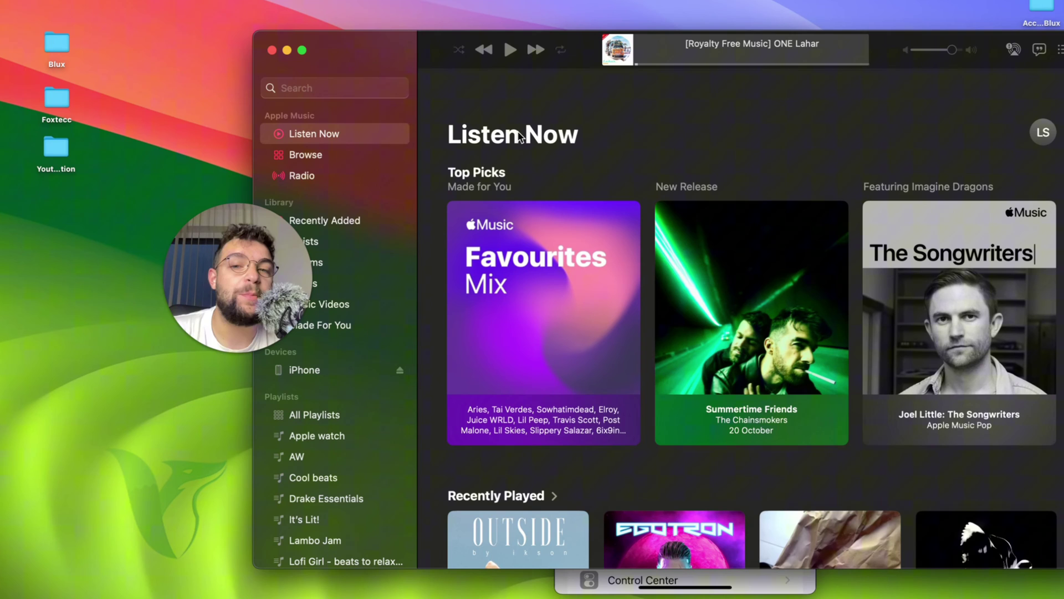
left_click_drag(363, 53, 352, 60)
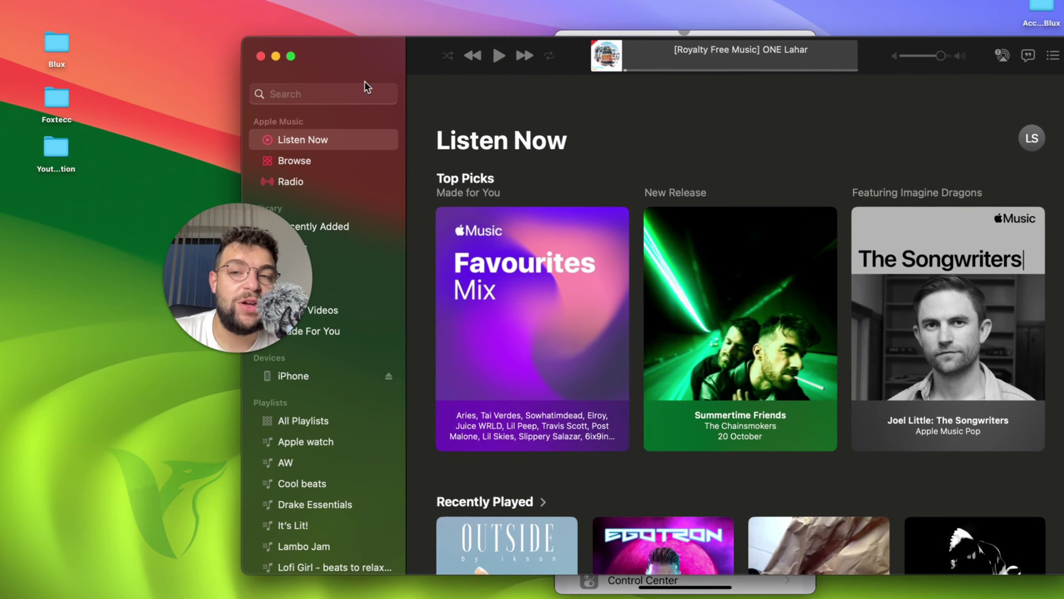
left_click(42, 1)
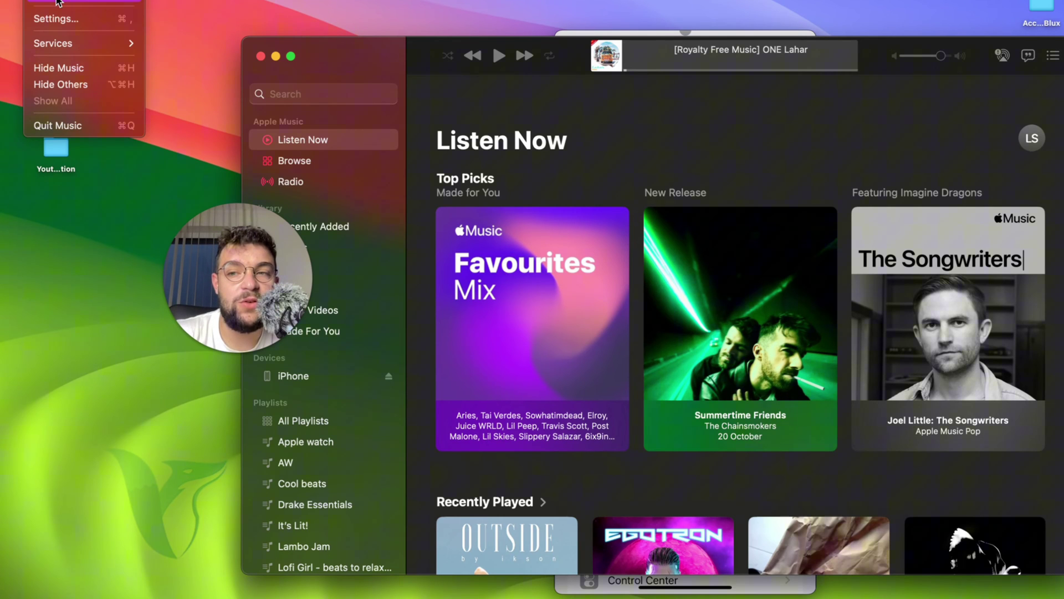
left_click(59, 16)
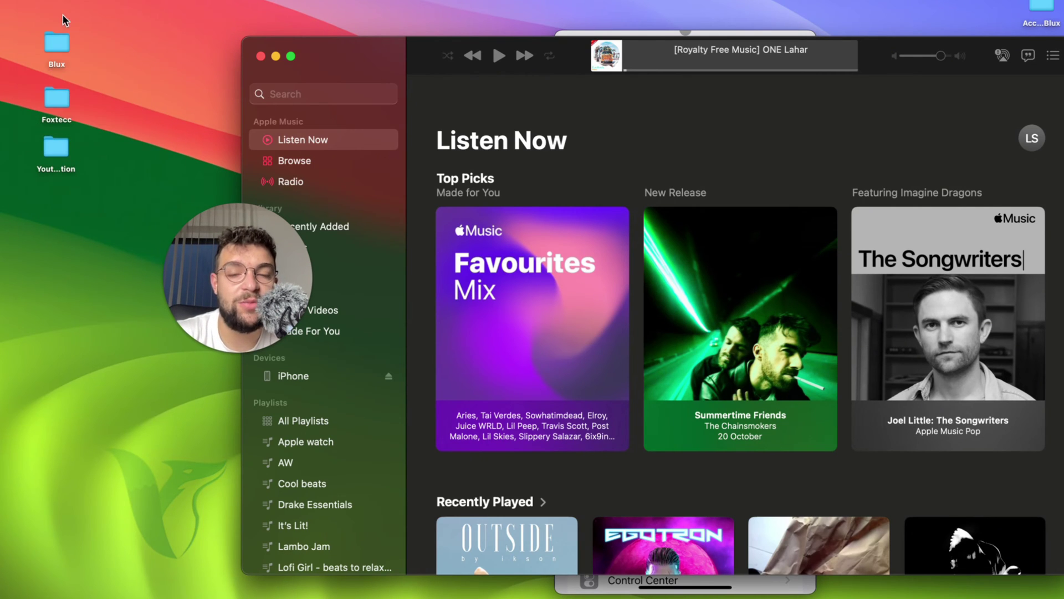
- Browse the Playback, Files and Advanced pages, confirm Sync Library is on under General, then cancel
left_click_drag(690, 89, 740, 87)
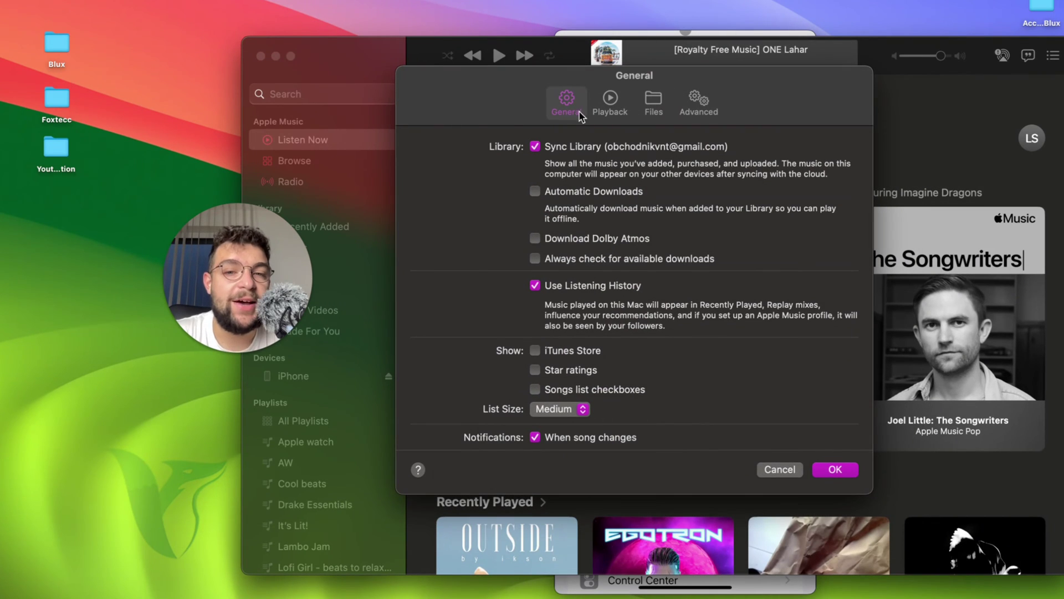
left_click(600, 114)
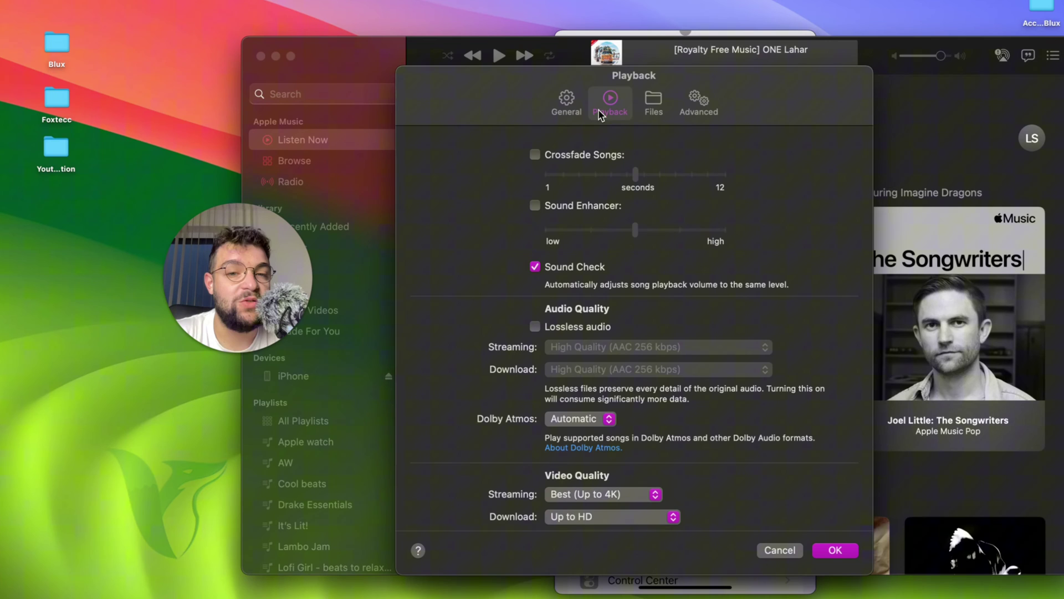
left_click(578, 108)
left_click(607, 103)
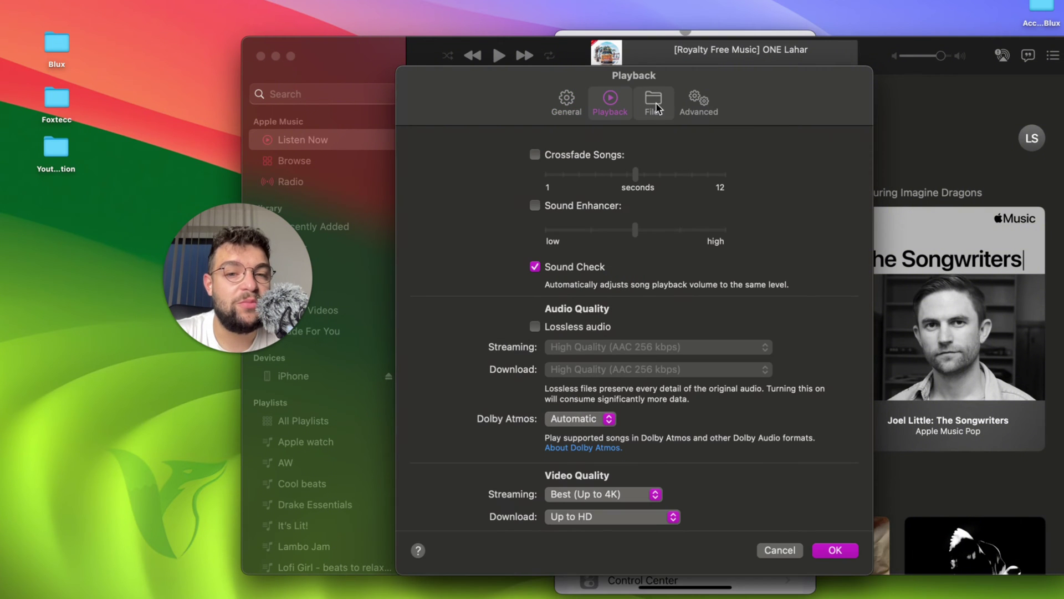
left_click(669, 109)
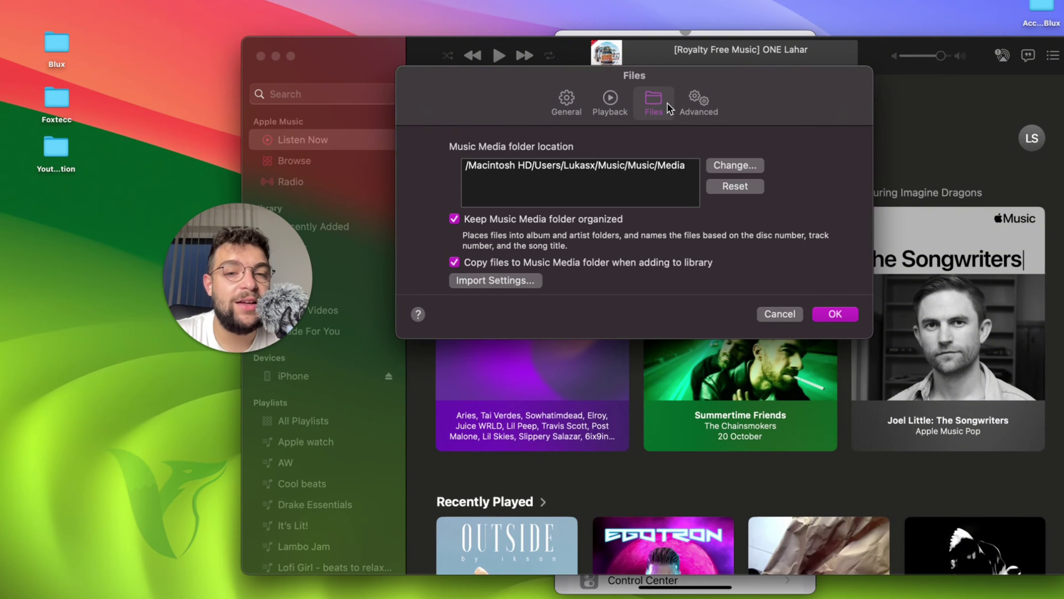
left_click(718, 104)
left_click(576, 110)
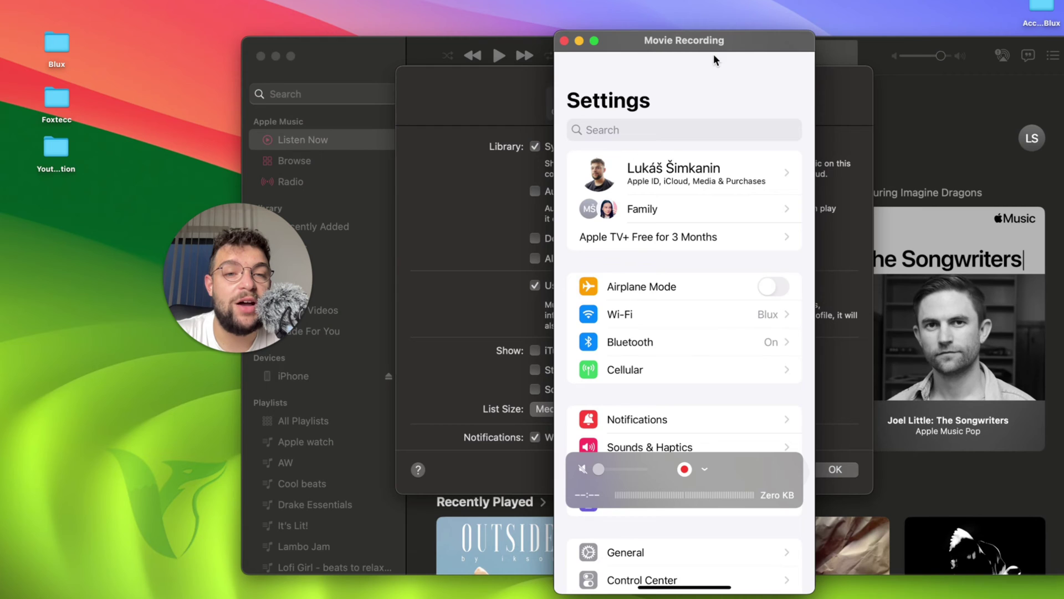
left_click_drag(713, 54, 713, 19)
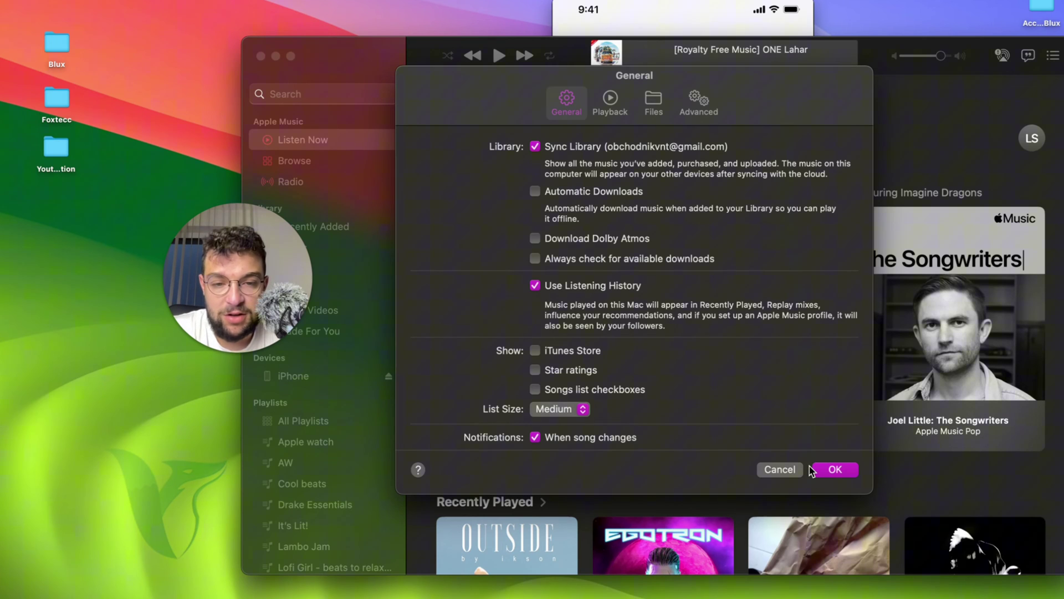
left_click(779, 469)
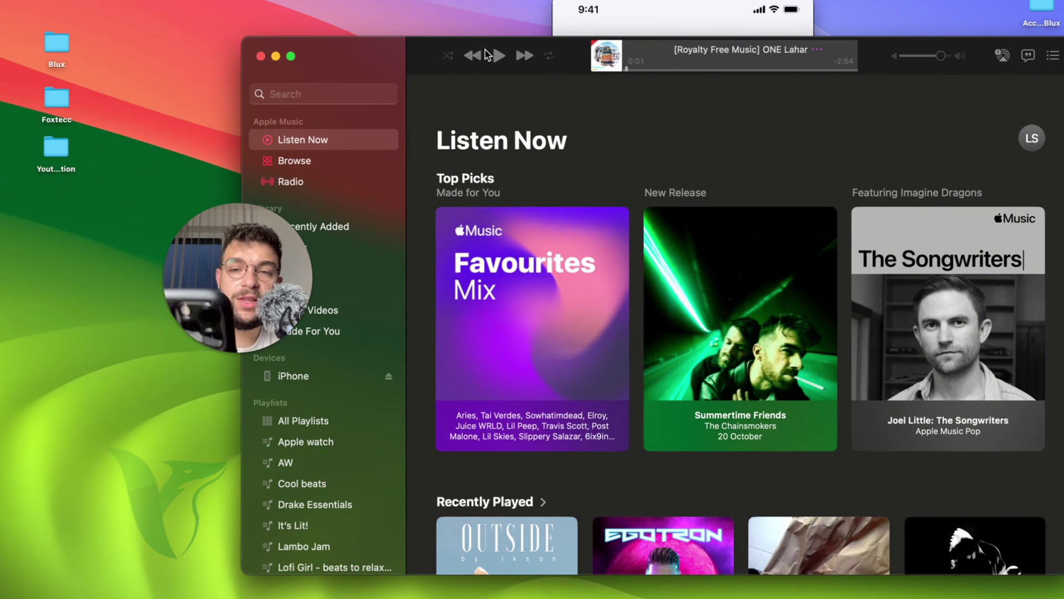
- Close the Music window and bring up the Finder Dock icon's context menu
left_click(261, 56)
mouse_move(681, 8)
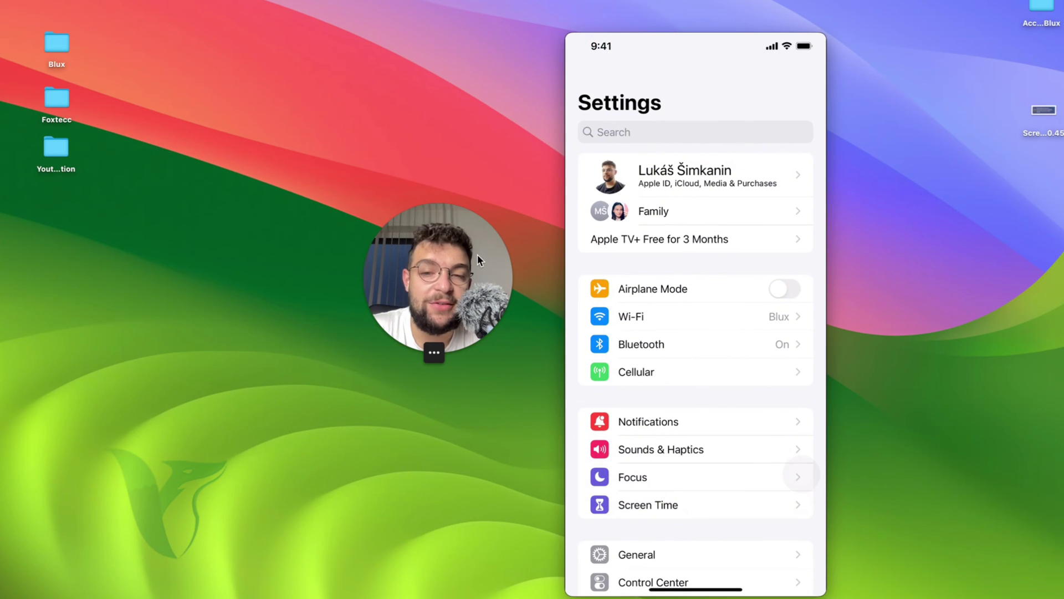
mouse_move(273, 596)
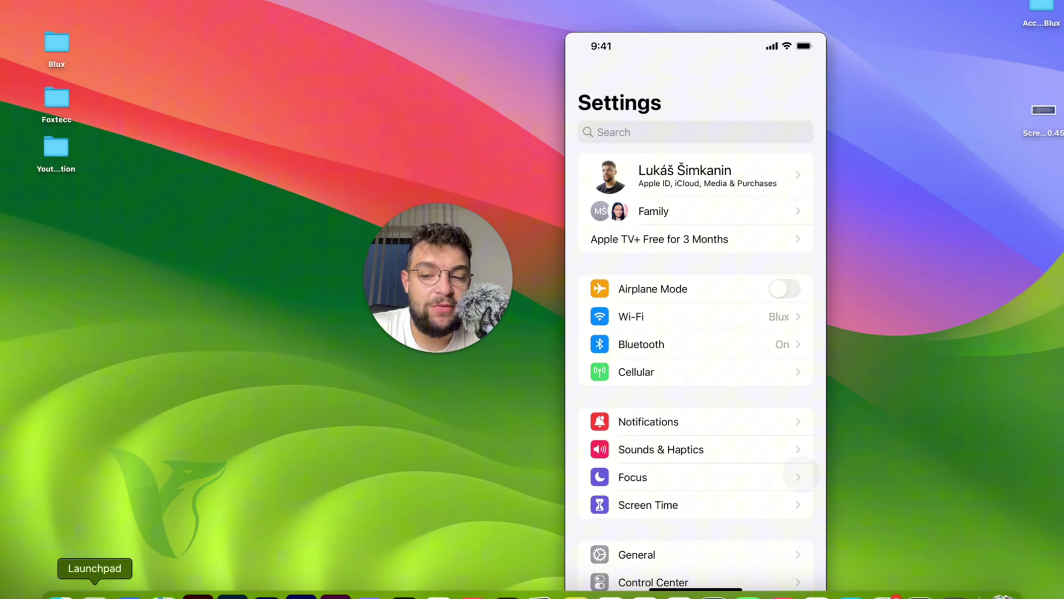
right_click(60, 595)
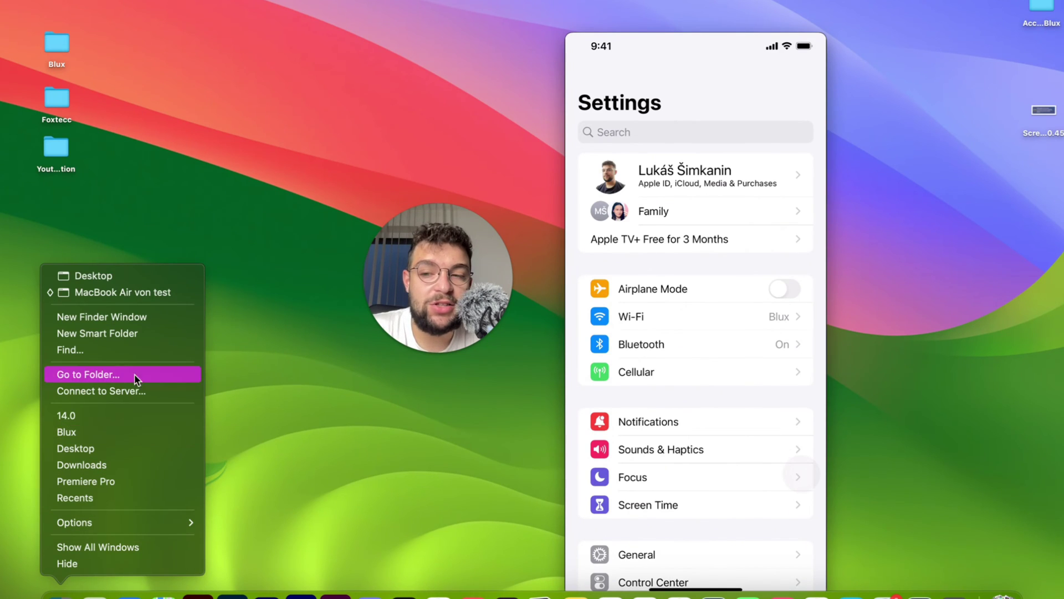
- Open a Finder window from the Dock menu and arrange it alongside the iPhone mirror
left_click(142, 294)
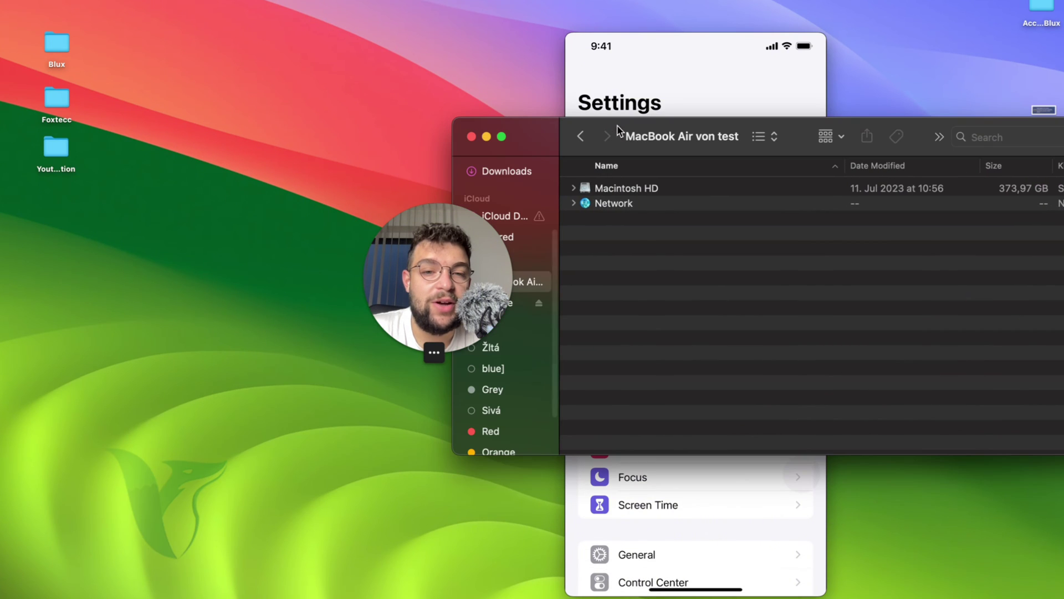
left_click_drag(549, 130, 553, 95)
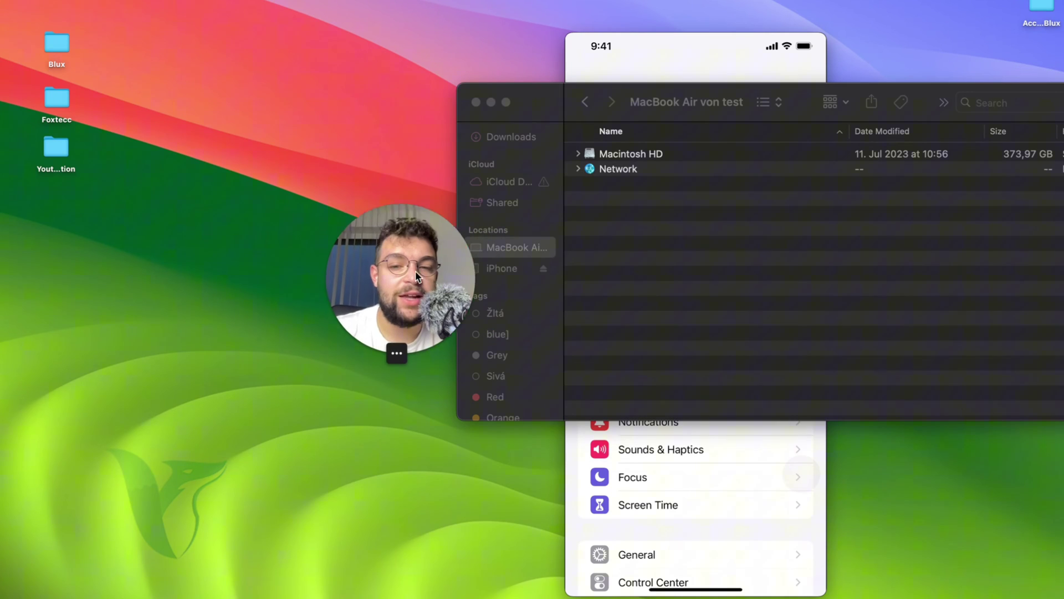
left_click_drag(472, 251, 415, 270)
left_click(545, 111)
left_click_drag(546, 110, 497, 121)
mouse_move(585, 44)
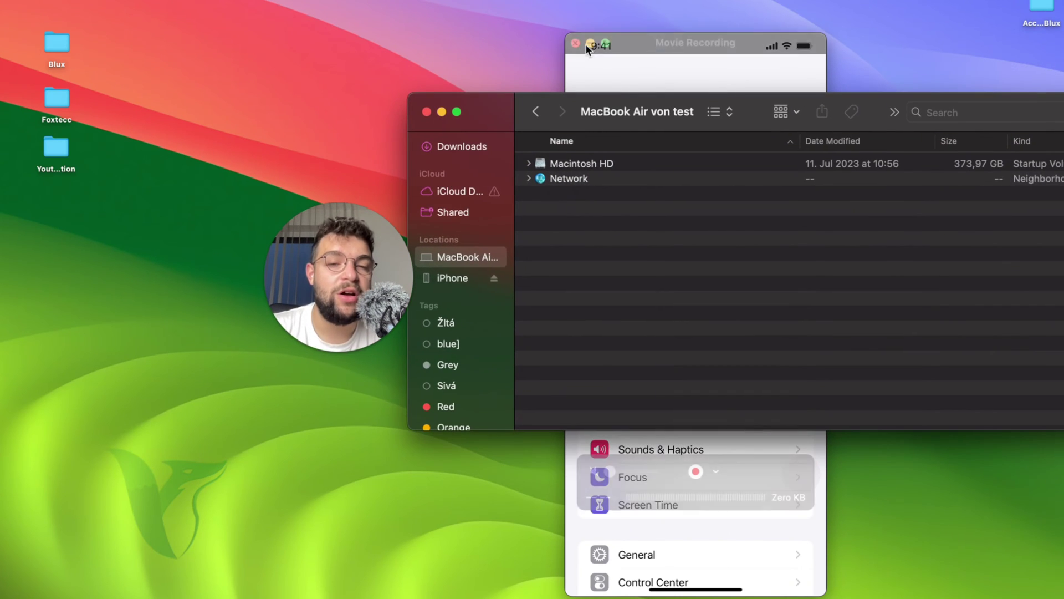
left_click_drag(619, 47, 745, 1)
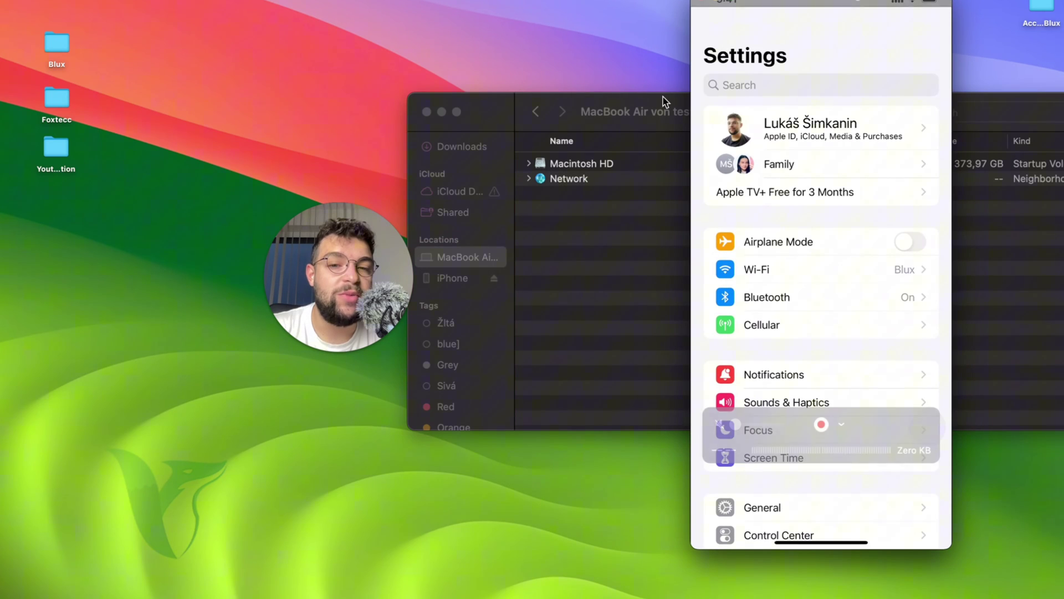
left_click(601, 206)
left_click_drag(382, 244, 324, 242)
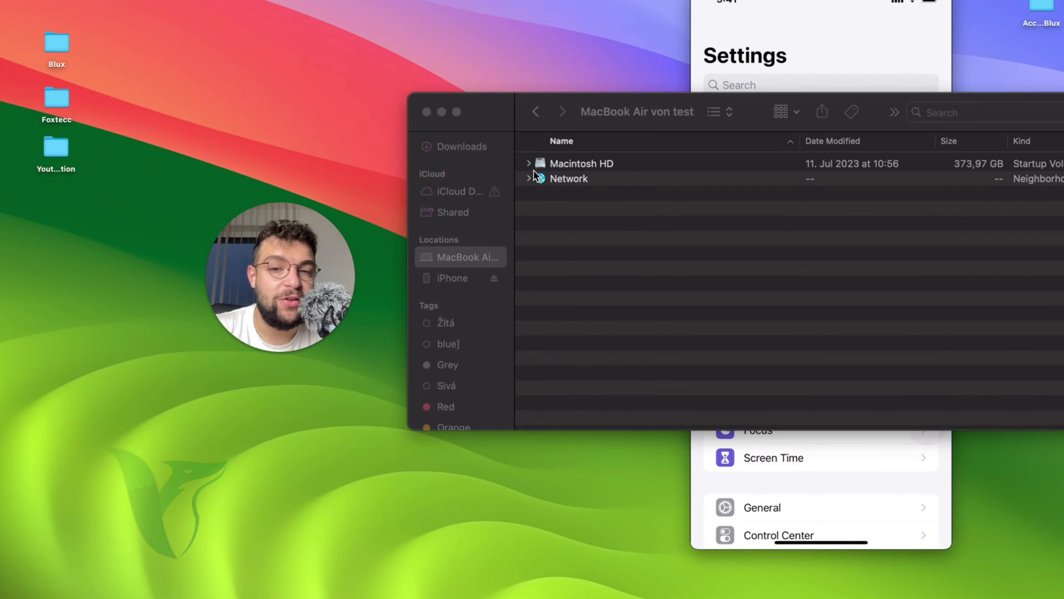
left_click(503, 113)
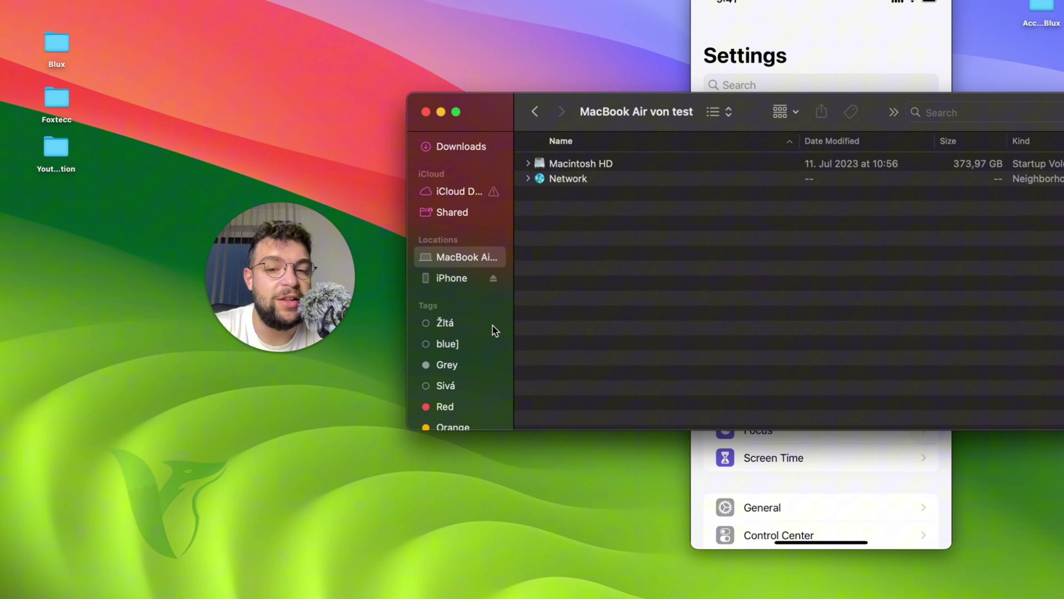
- Select the connected iPhone in the Finder sidebar and reposition its window
left_click(450, 282)
scroll(451, 244, "up", 3)
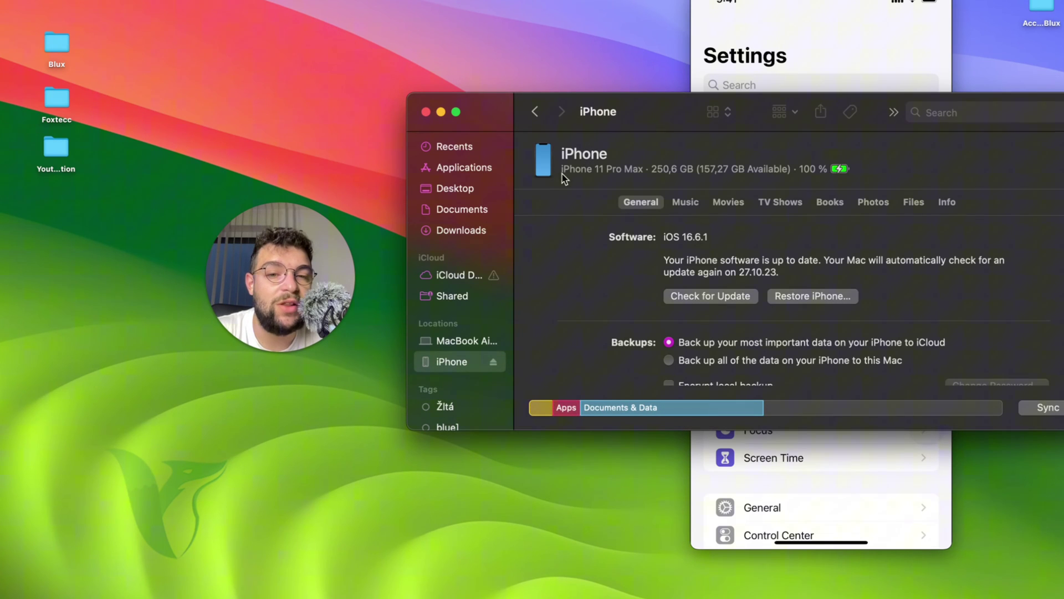
scroll(672, 290, "down", 10)
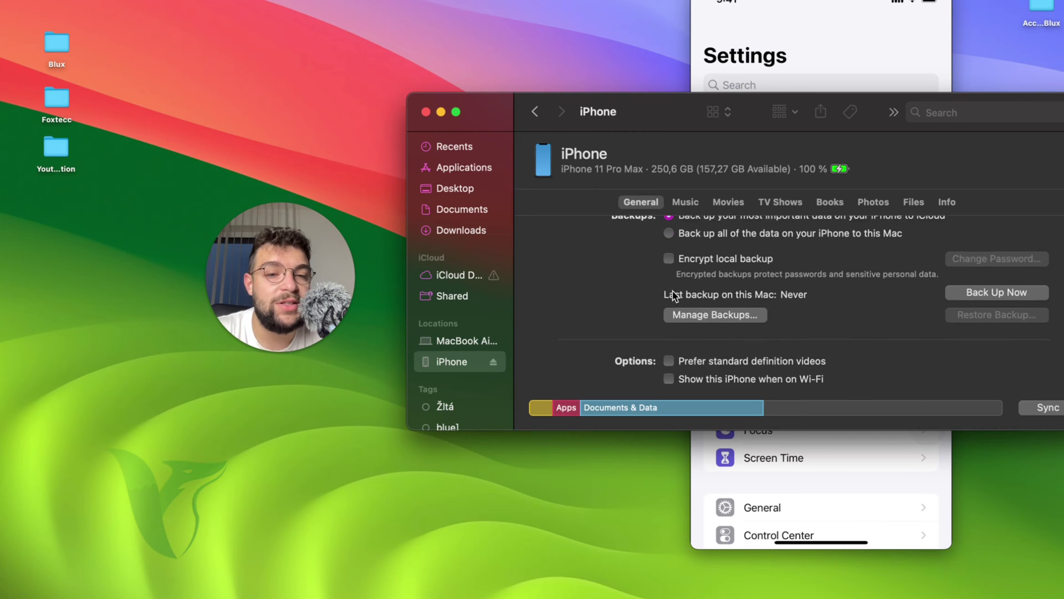
left_click_drag(712, 118, 448, 85)
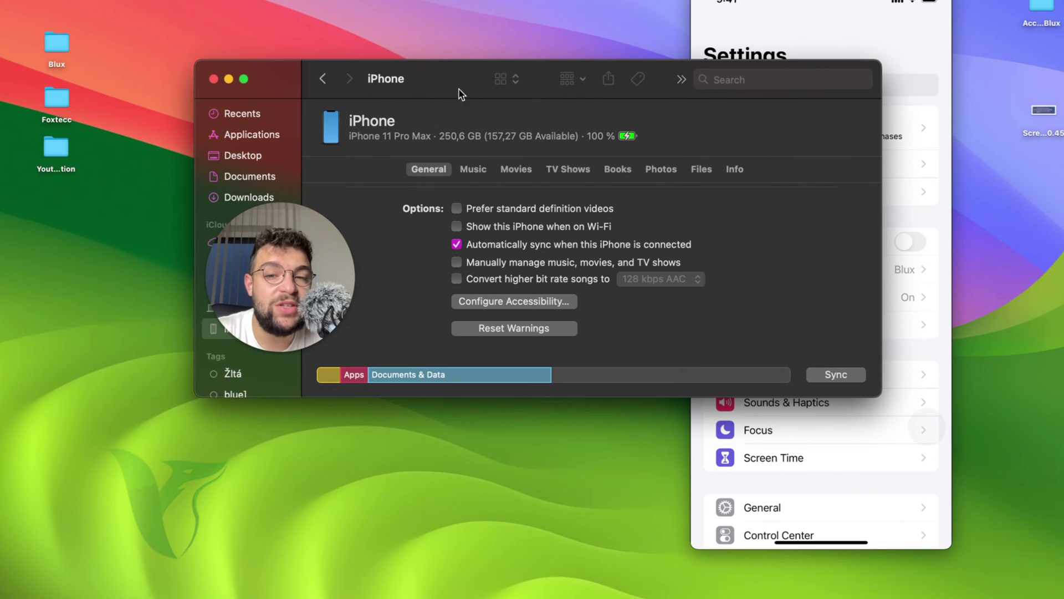
left_click_drag(459, 93, 594, 120)
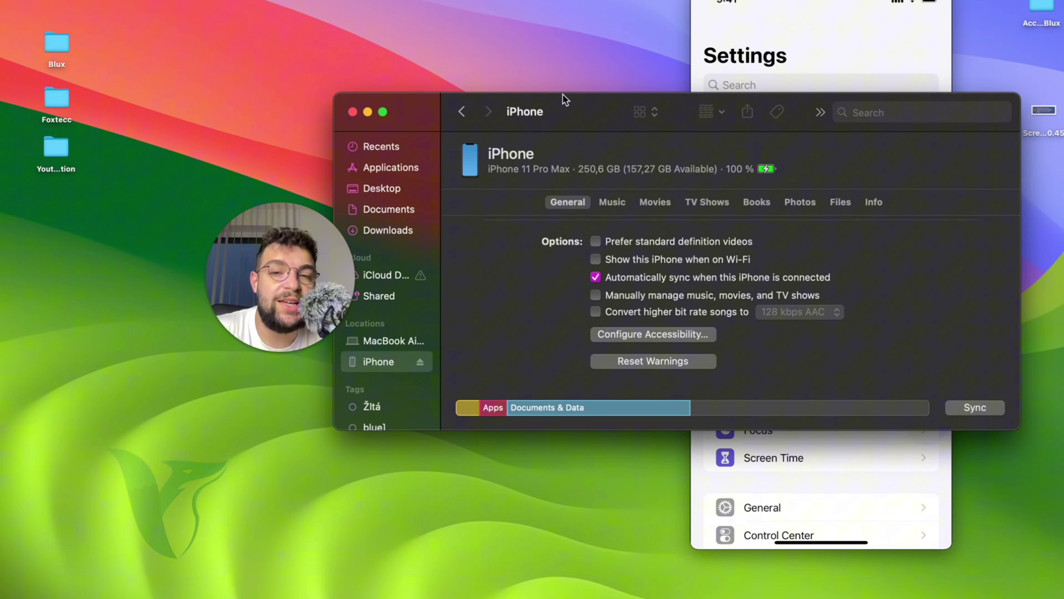
left_click_drag(585, 107, 554, 105)
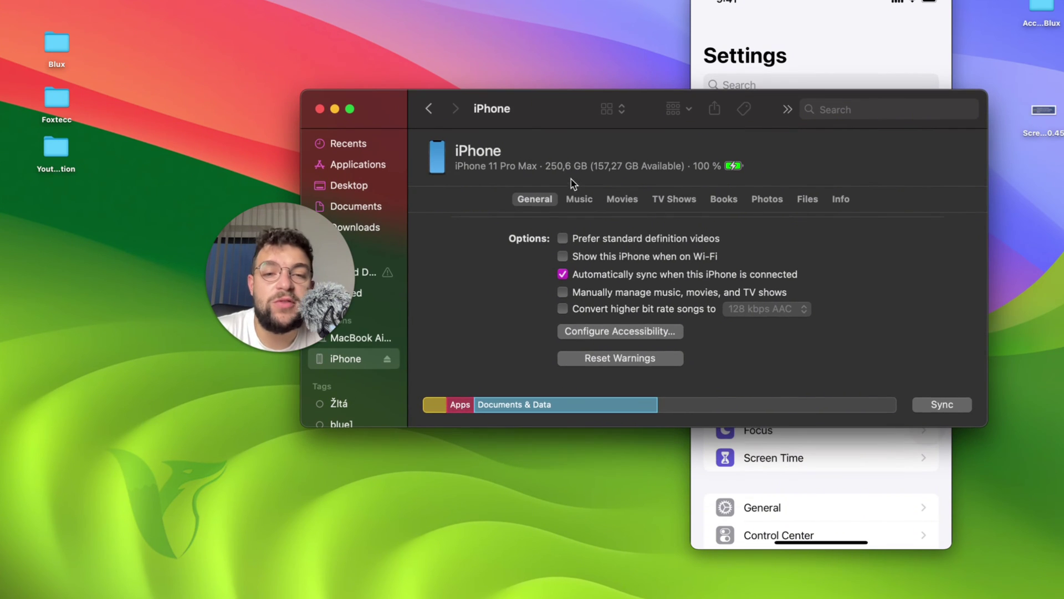
- Compare the iPhone's Music and General sync pages, then bring the iPhone Settings mirror forward
left_click(578, 200)
left_click(534, 200)
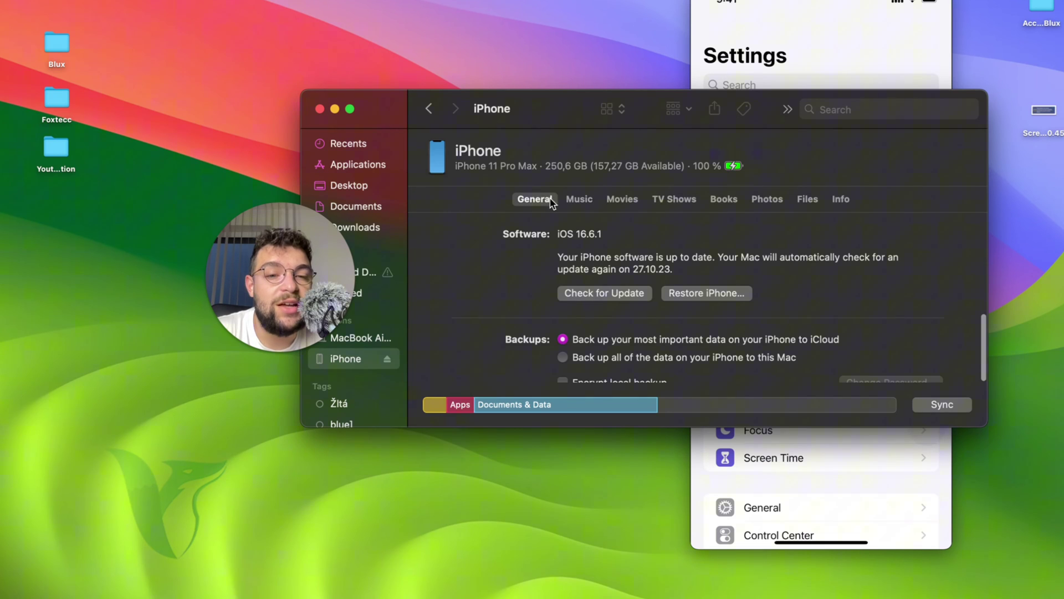
left_click(577, 200)
left_click(536, 200)
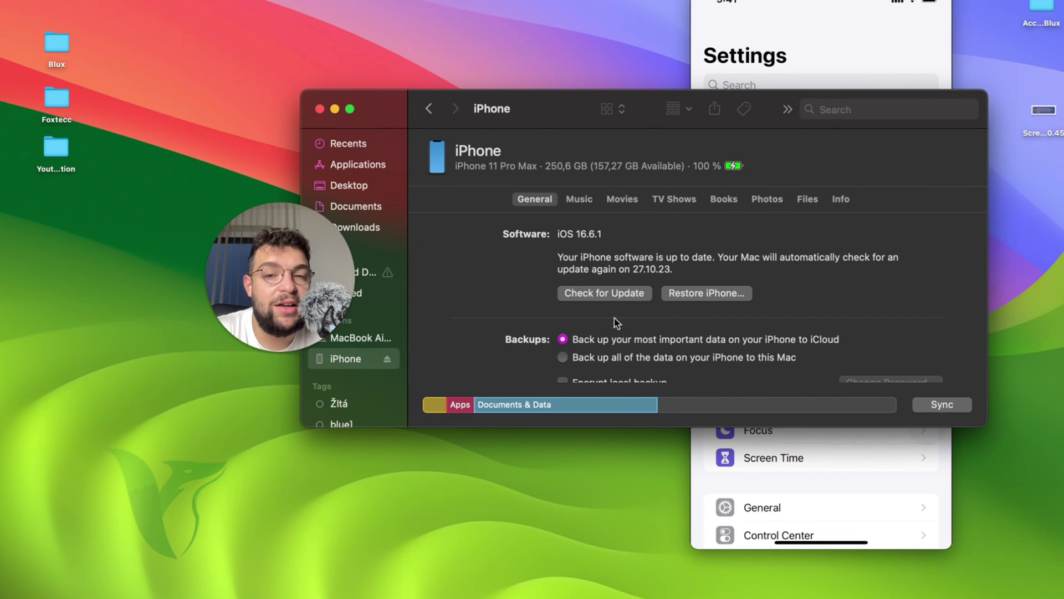
scroll(631, 267, "down", 2)
scroll(632, 268, "down", 5)
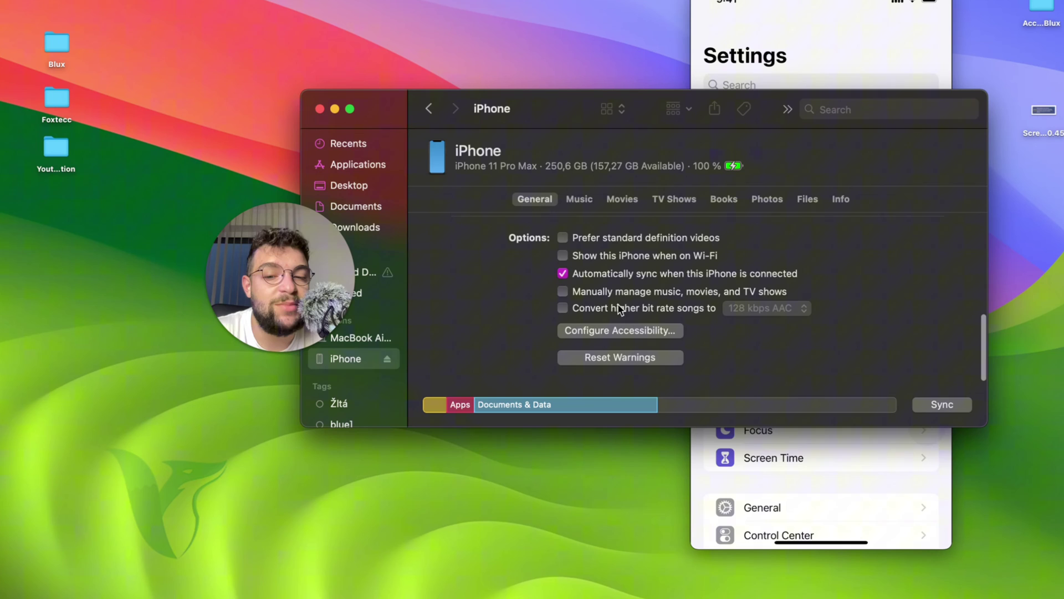
scroll(613, 305, "up", 6)
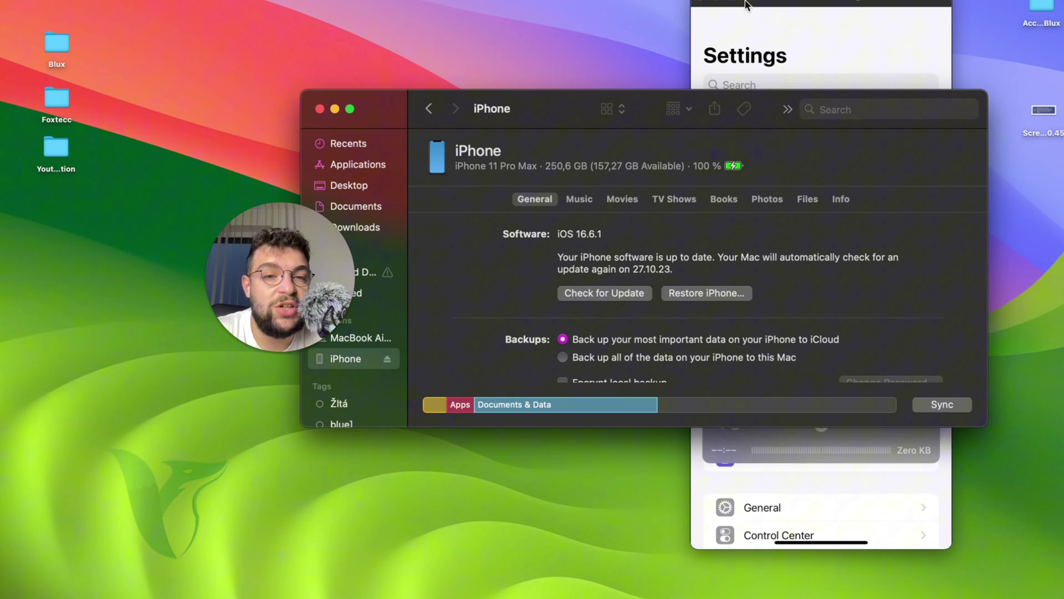
left_click_drag(694, 35, 592, 45)
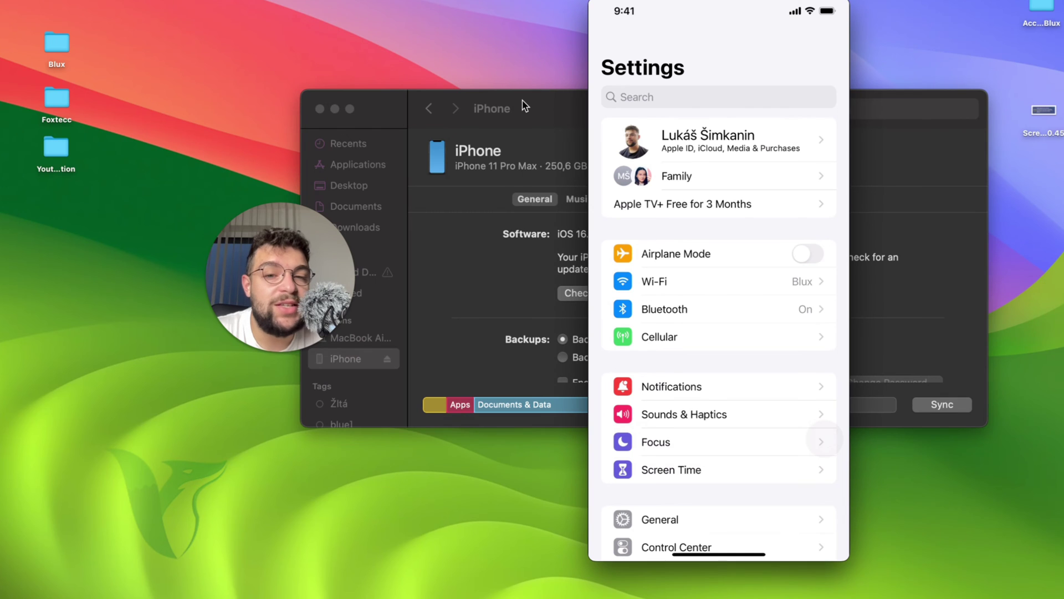
- Minimize Finder and bring up the Classroom · Foxtecc window in Safari
left_click(335, 109)
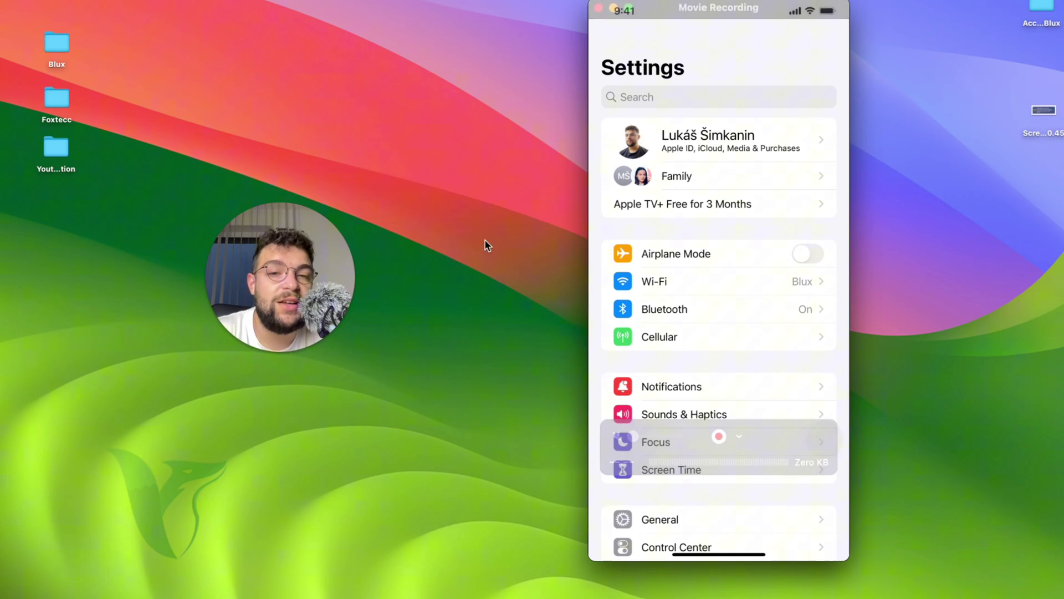
left_click_drag(278, 294, 388, 297)
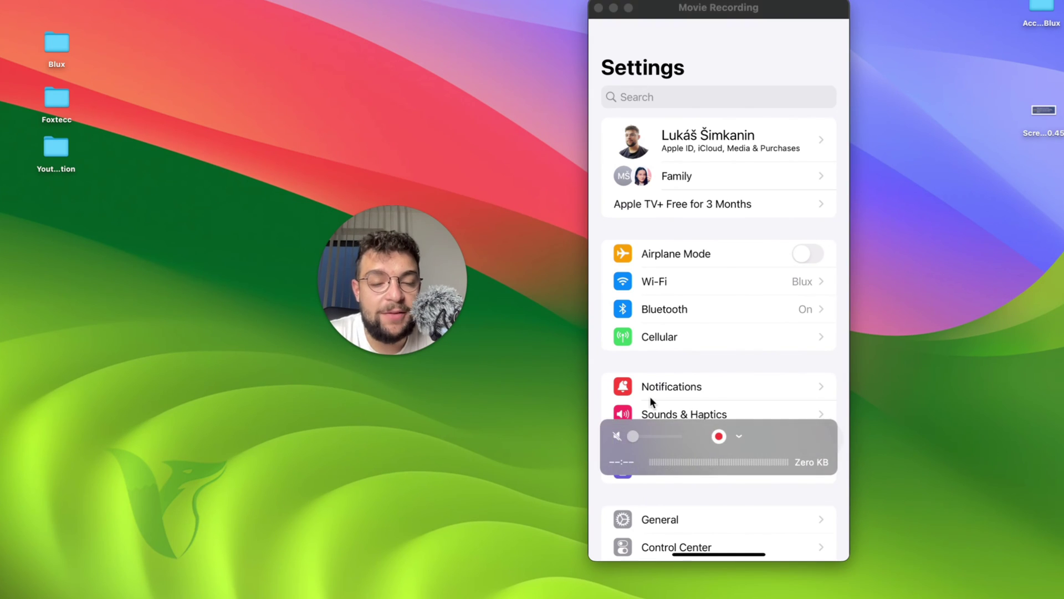
mouse_move(667, 593)
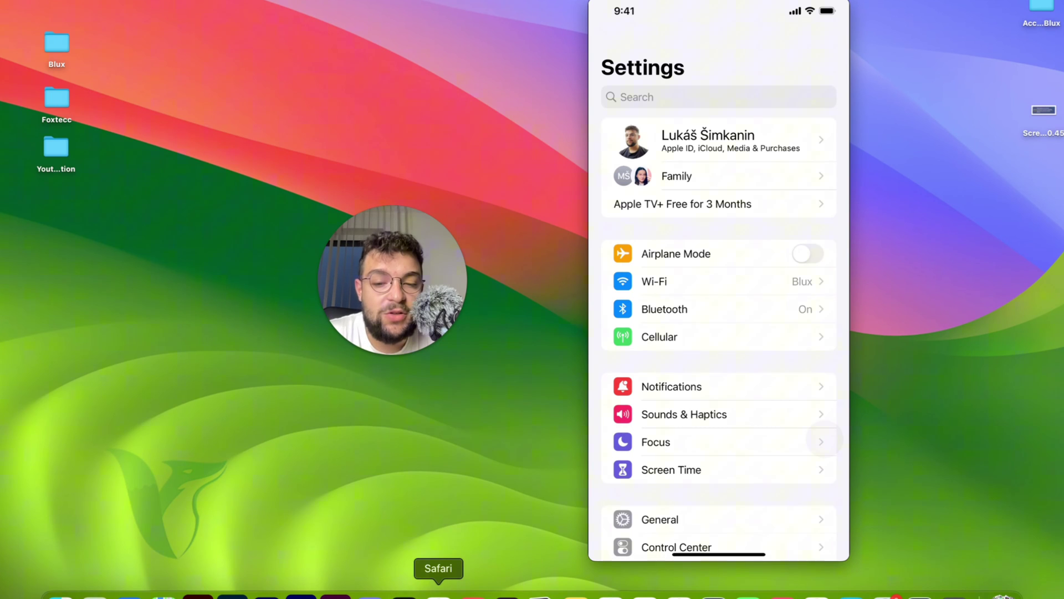
right_click(435, 594)
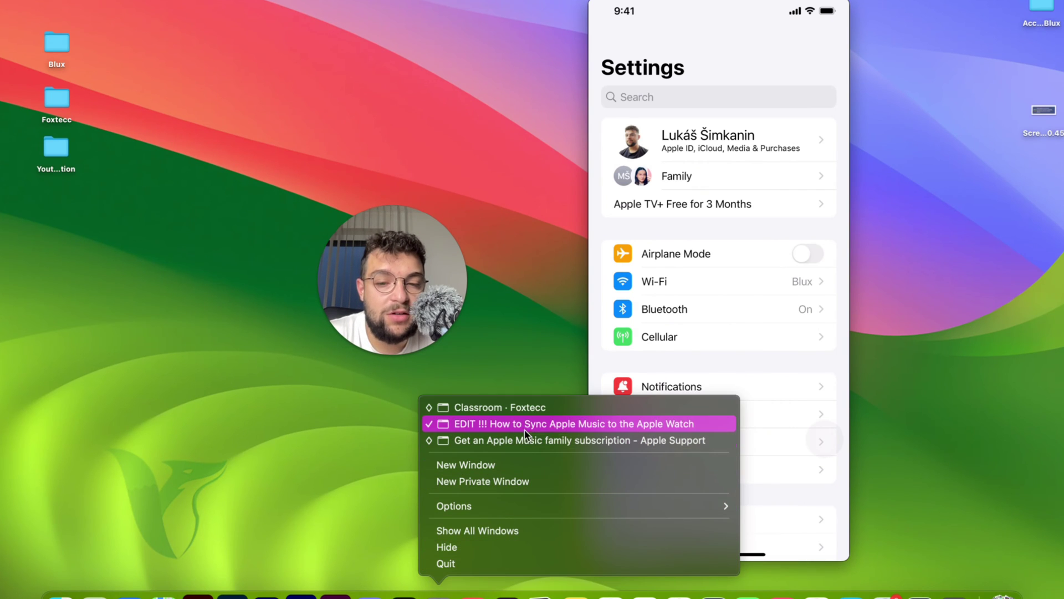
left_click(532, 408)
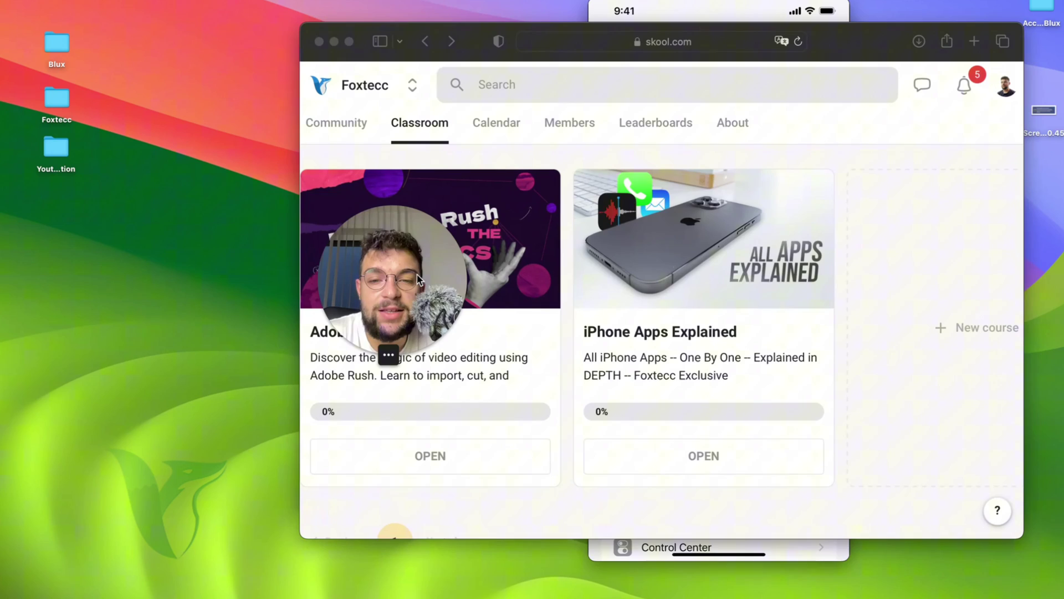
left_click_drag(384, 287, 216, 259)
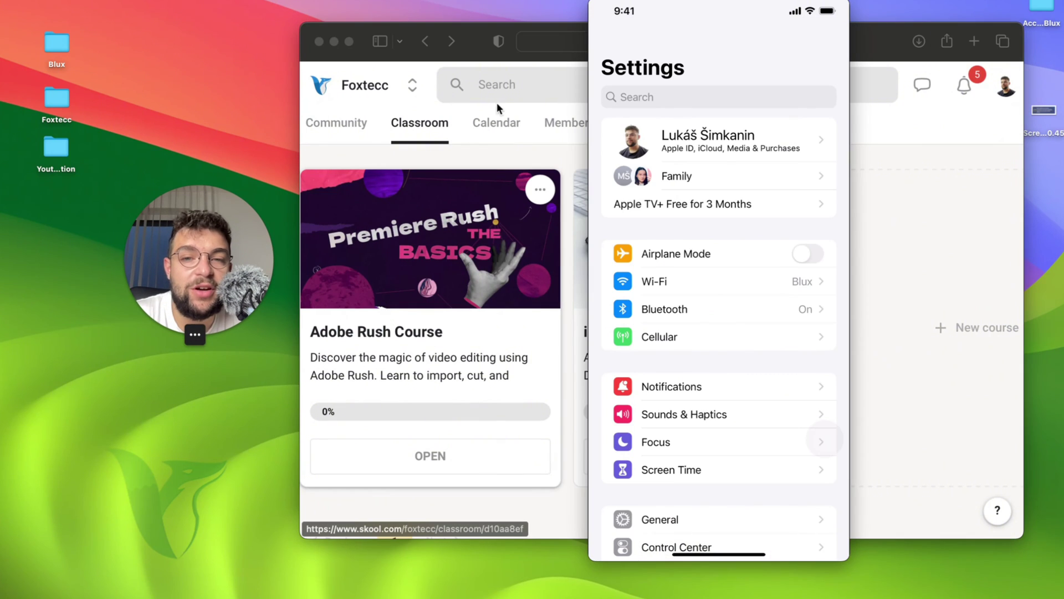
left_click(484, 55)
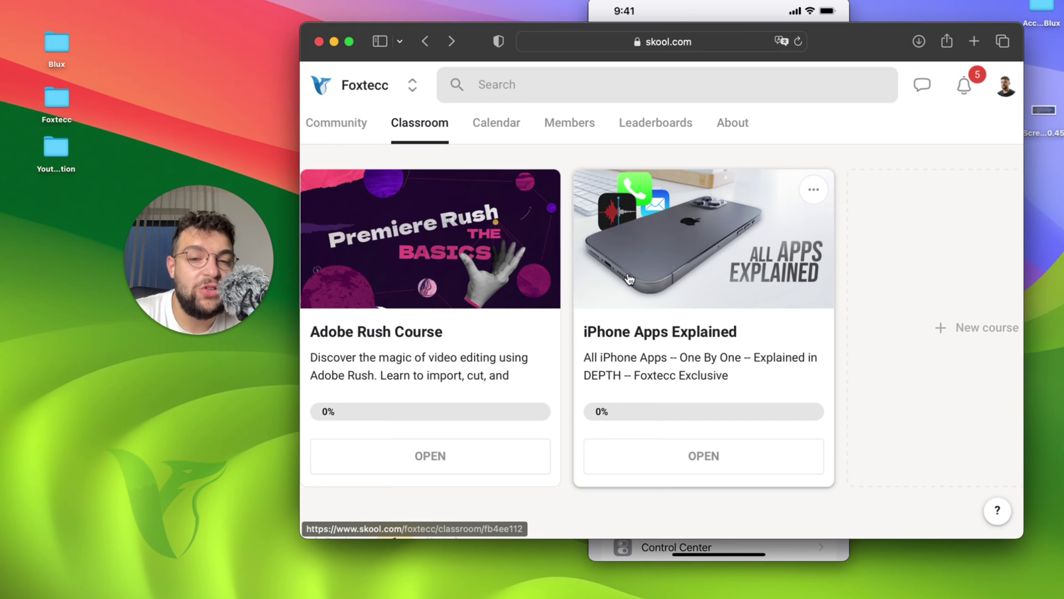
- Go back to the Foxtecc Community feed and scroll through it
key("super+bracketleft")
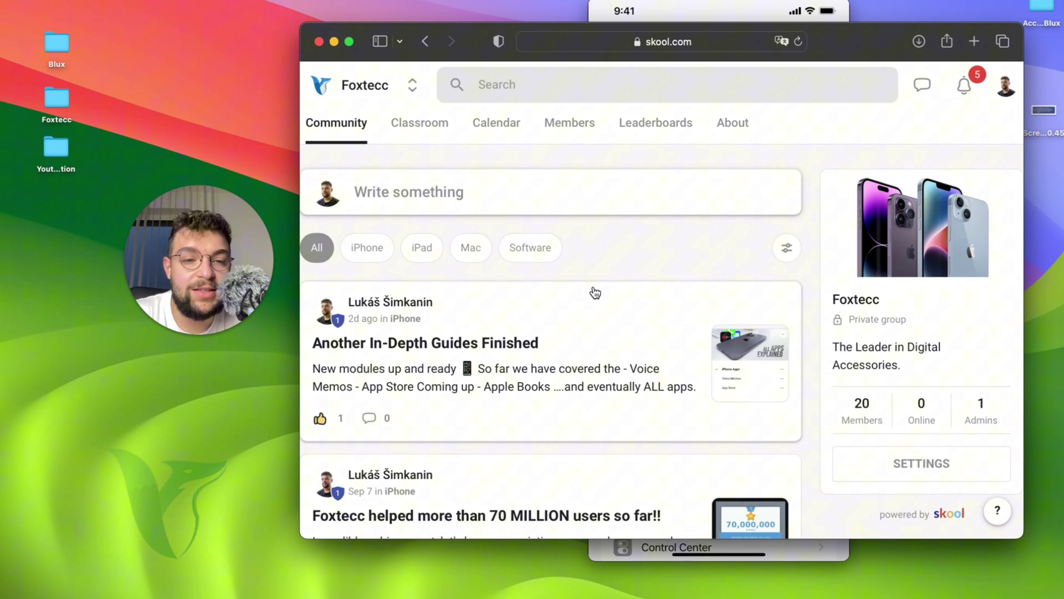
scroll(595, 292, "down", 3)
scroll(593, 290, "up", 3)
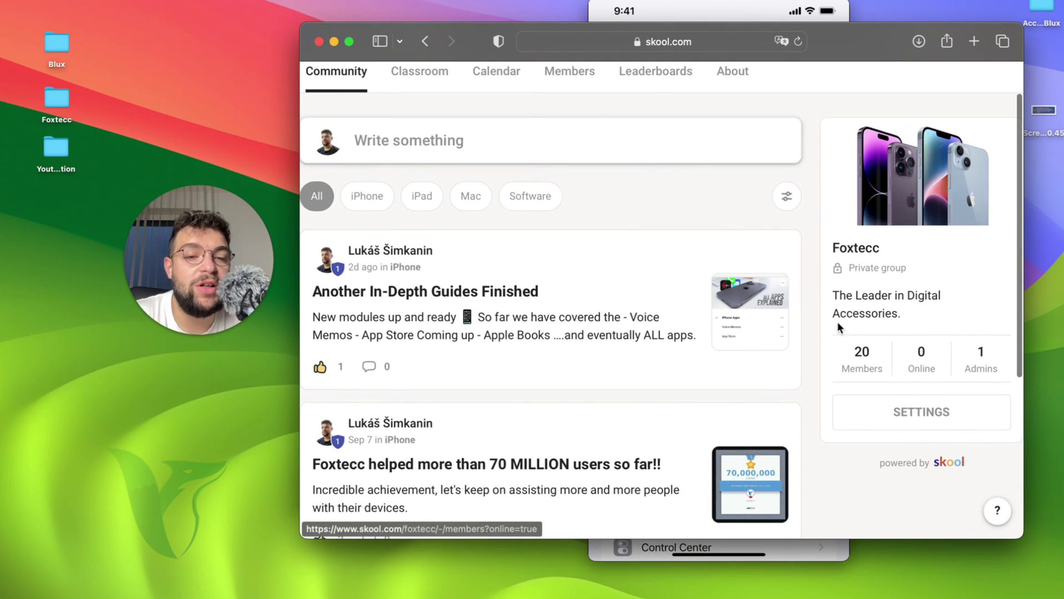
scroll(893, 357, "up", 2)
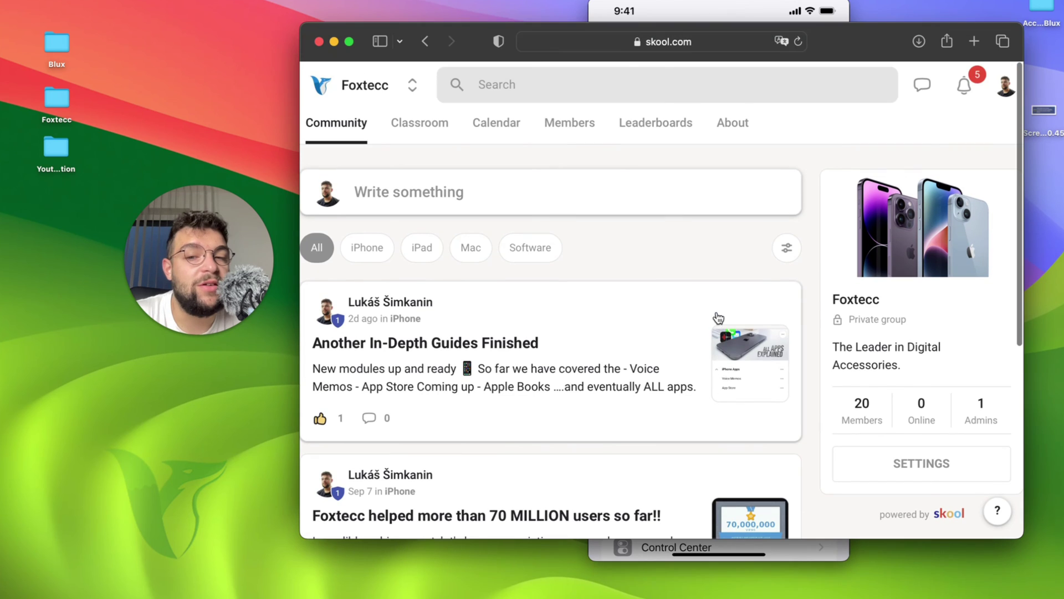
- Open the Classroom, check Adobe Rush Course, then open iPhone Apps Explained at its App Store lesson
left_click(437, 130)
left_click(454, 287)
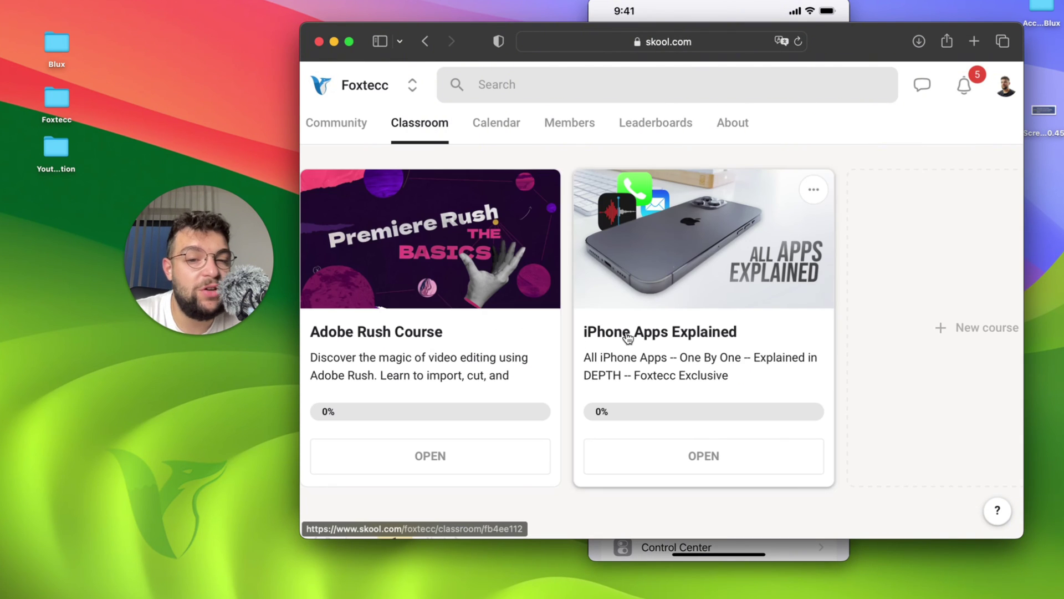
left_click(425, 41)
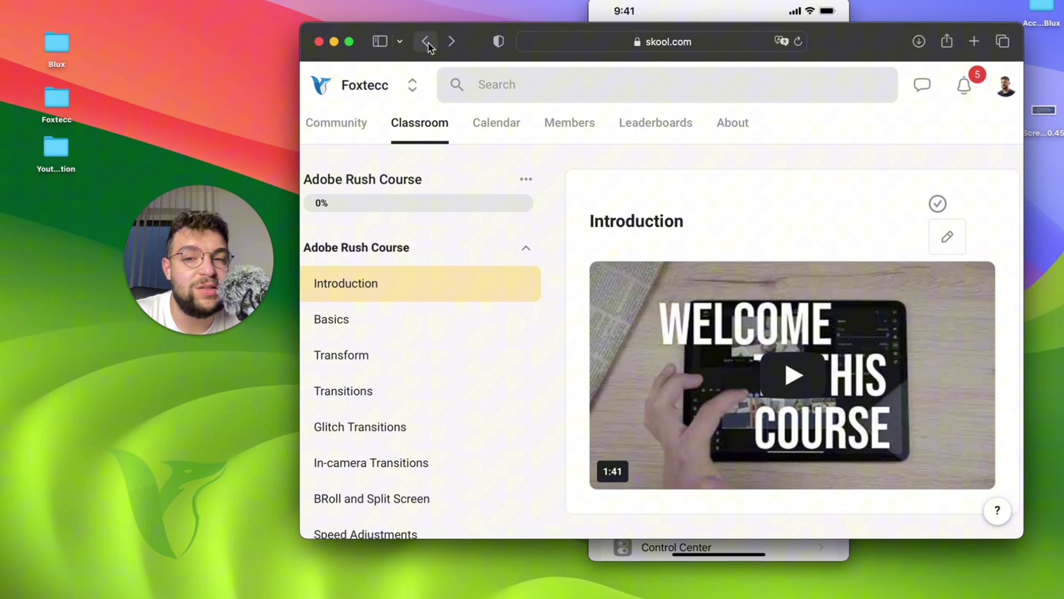
left_click(659, 331)
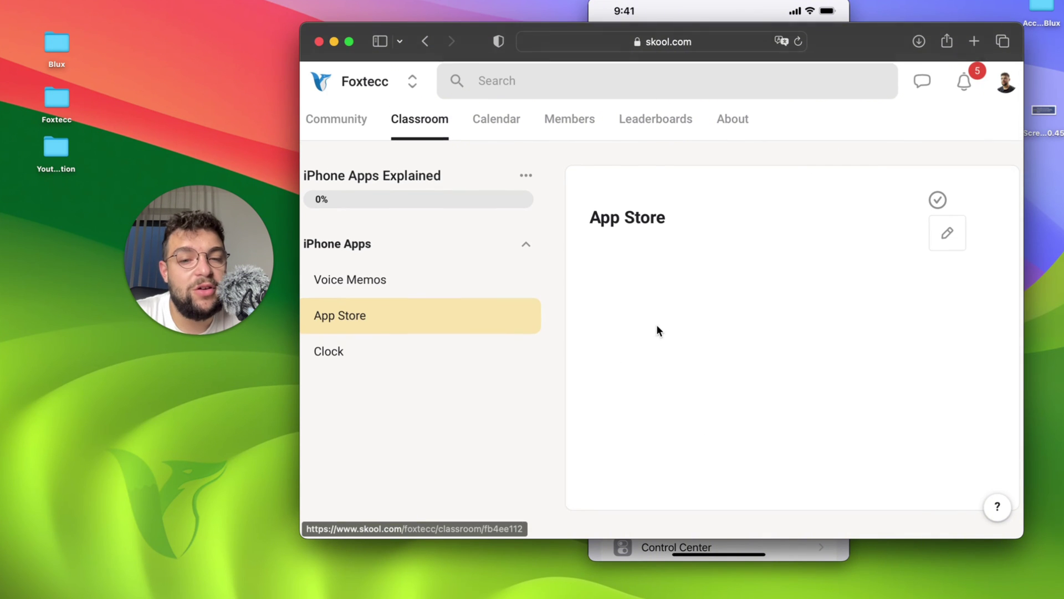
left_click(460, 284)
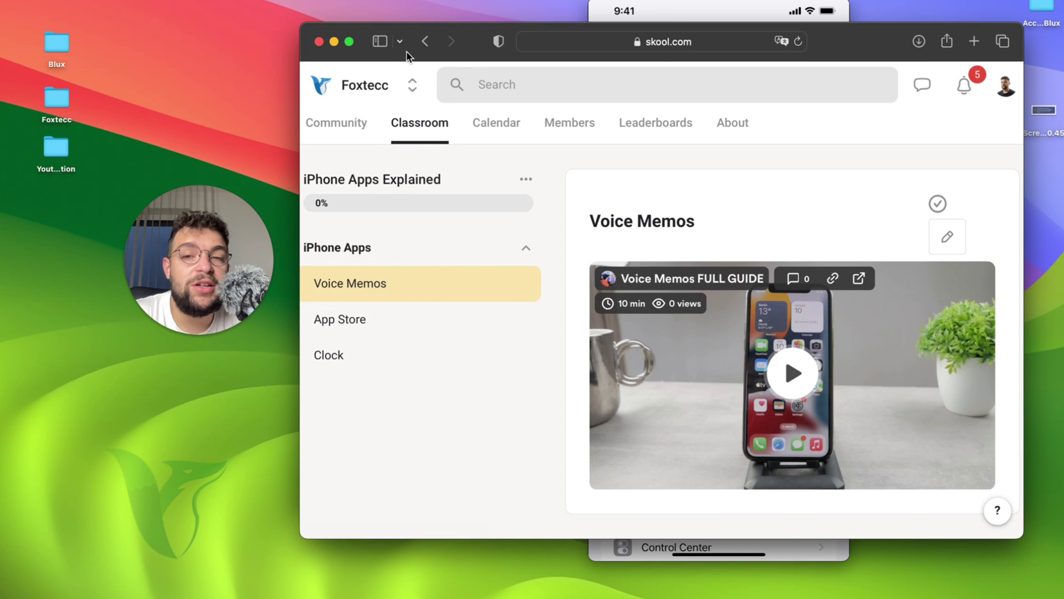
left_click(426, 43)
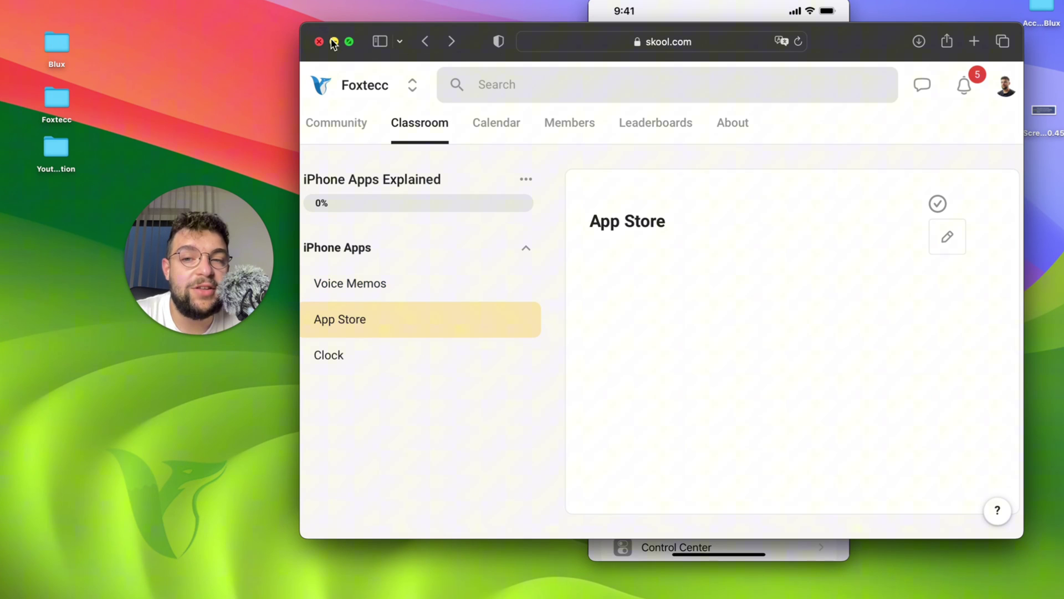
- Minimize Safari and move the iPhone Settings mirror toward the centre of the desktop
left_click(333, 43)
left_click_drag(677, 16, 569, 44)
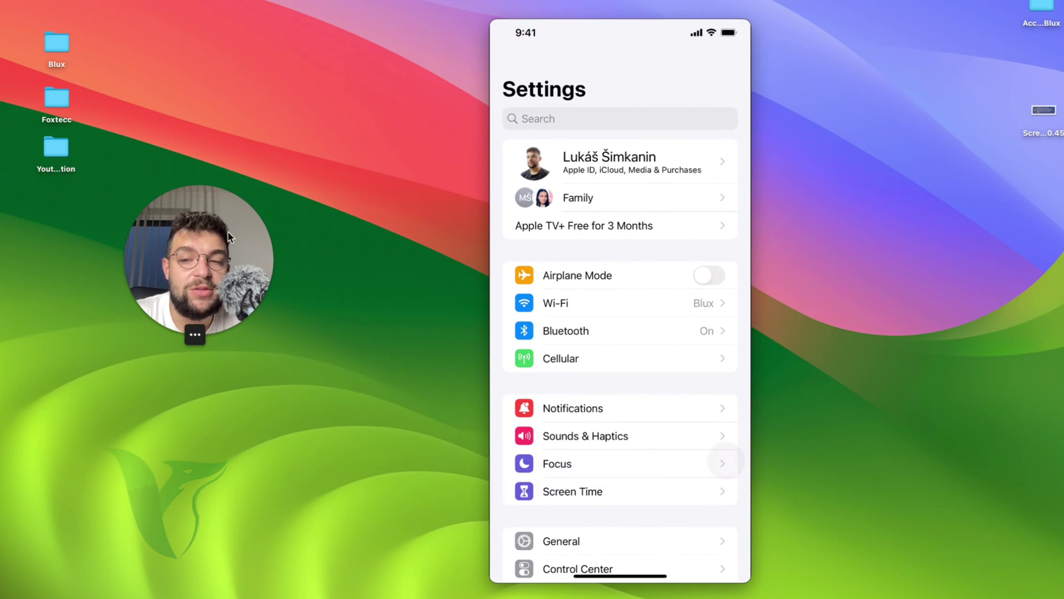
left_click_drag(229, 238, 343, 240)
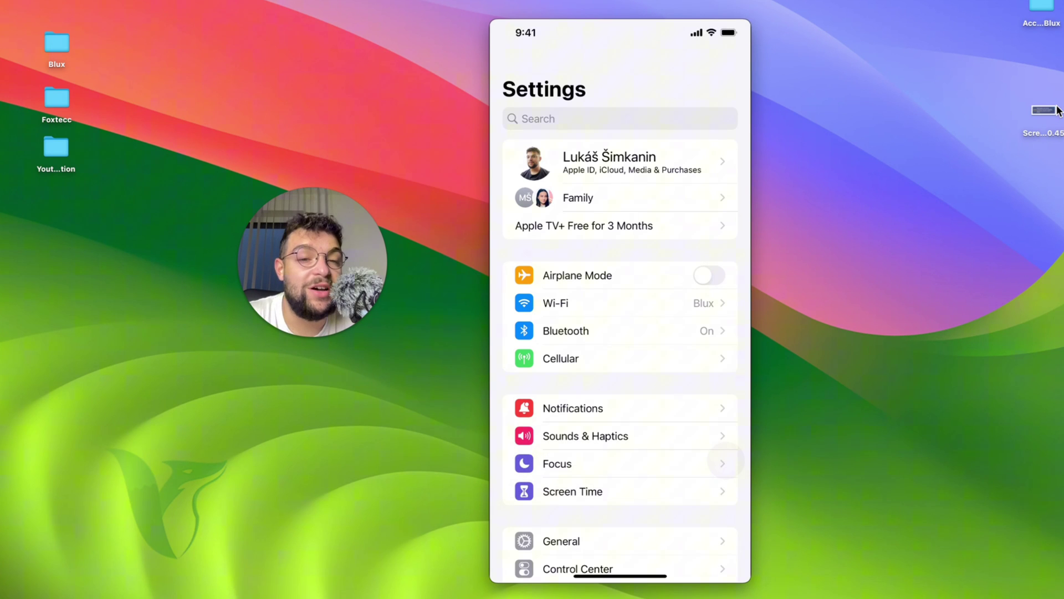